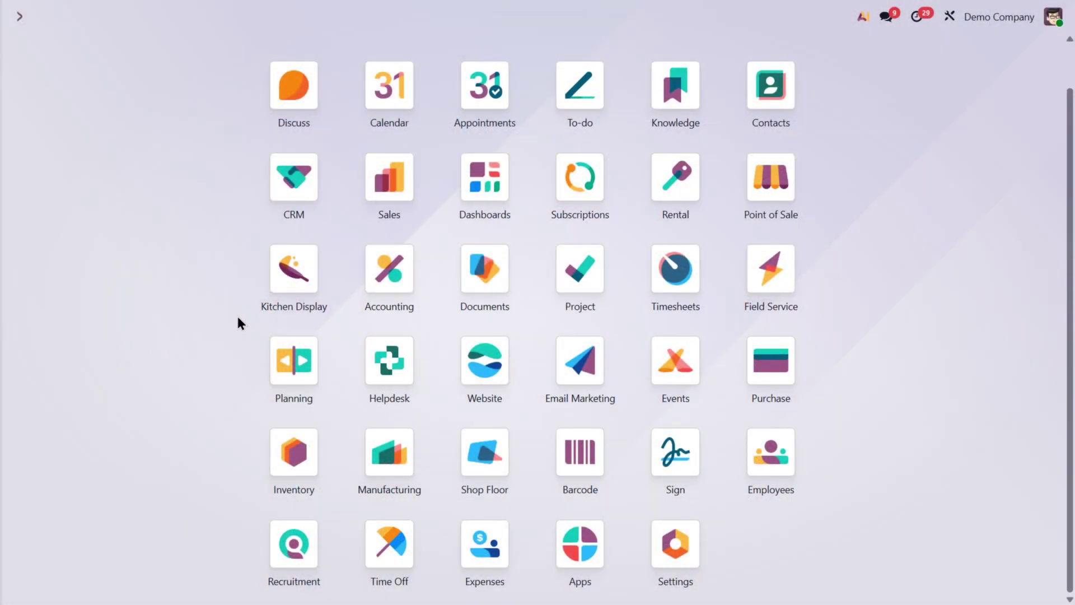
Open the Bank journal's transactions to reconcile and clear the Not Matched filter to list all 16.
{"action": "left_click", "coordinate": [388, 280]}
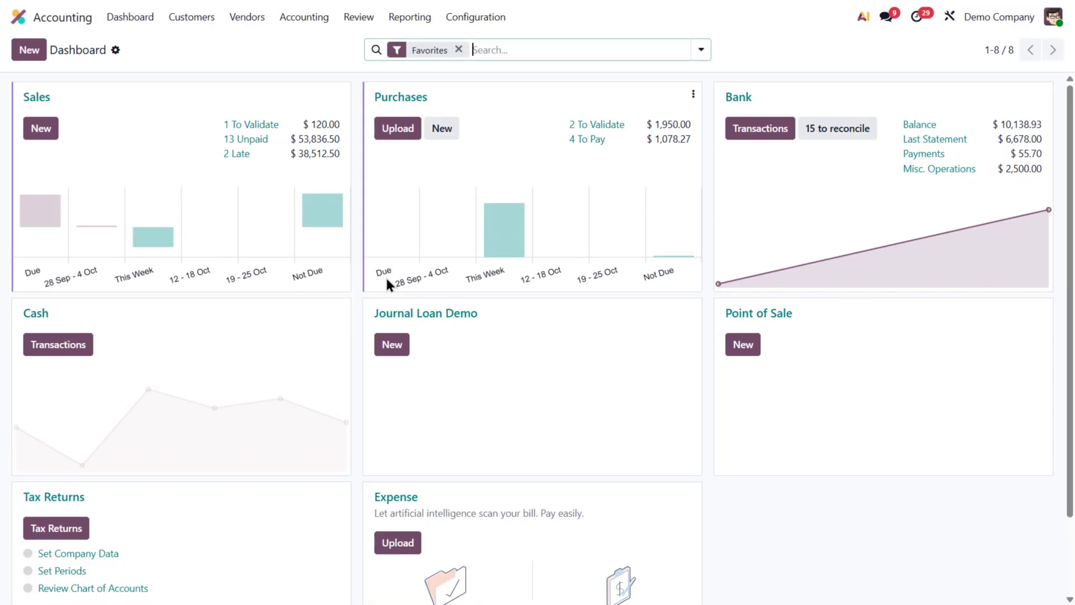
{"action": "left_click", "coordinate": [755, 125]}
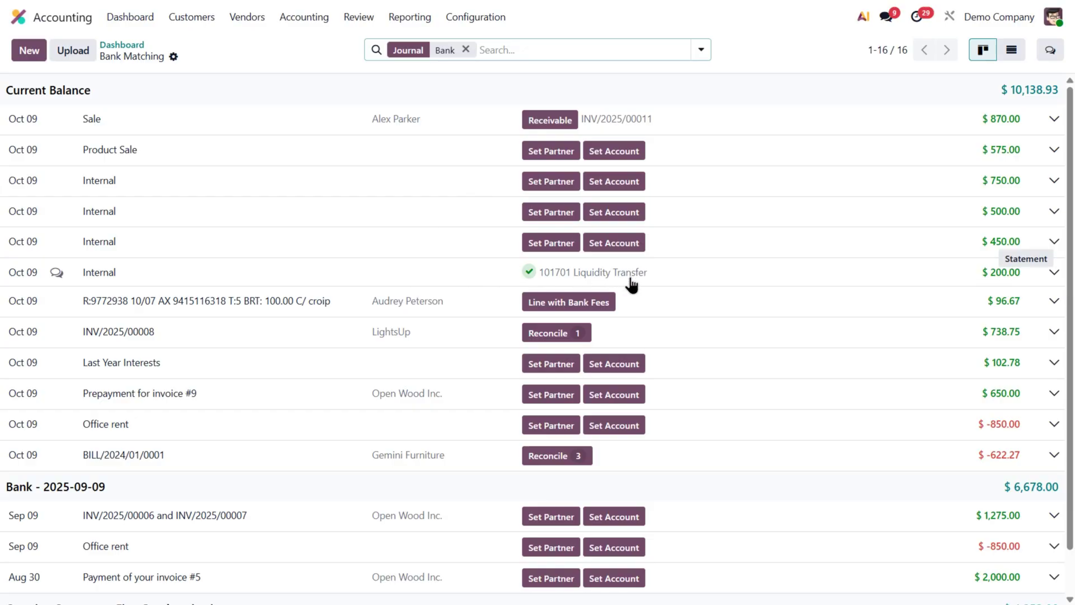
{"action": "left_click", "coordinate": [130, 48]}
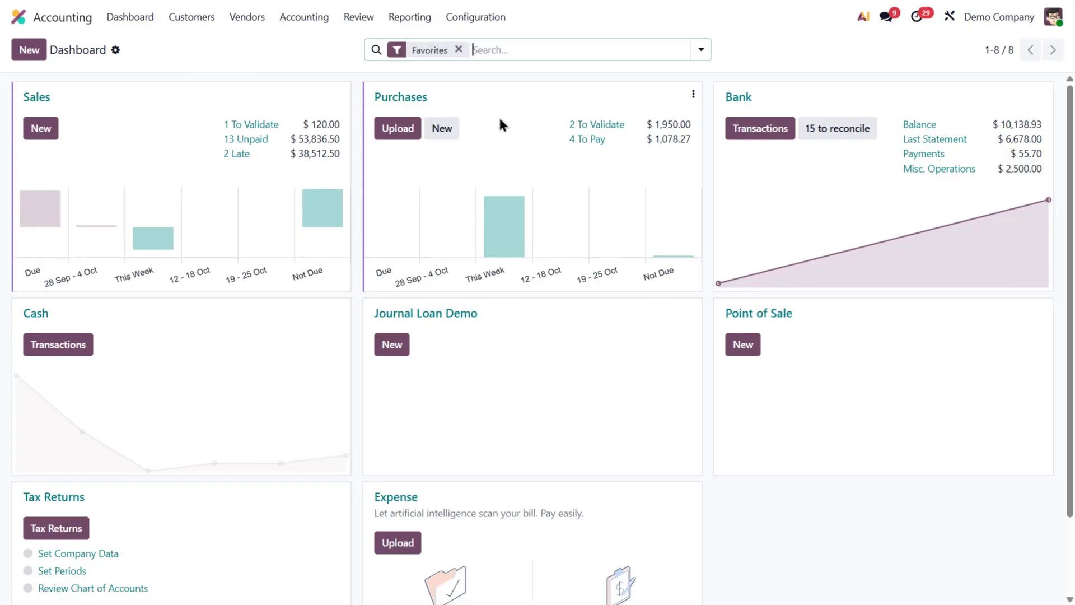
{"action": "left_click", "coordinate": [827, 139]}
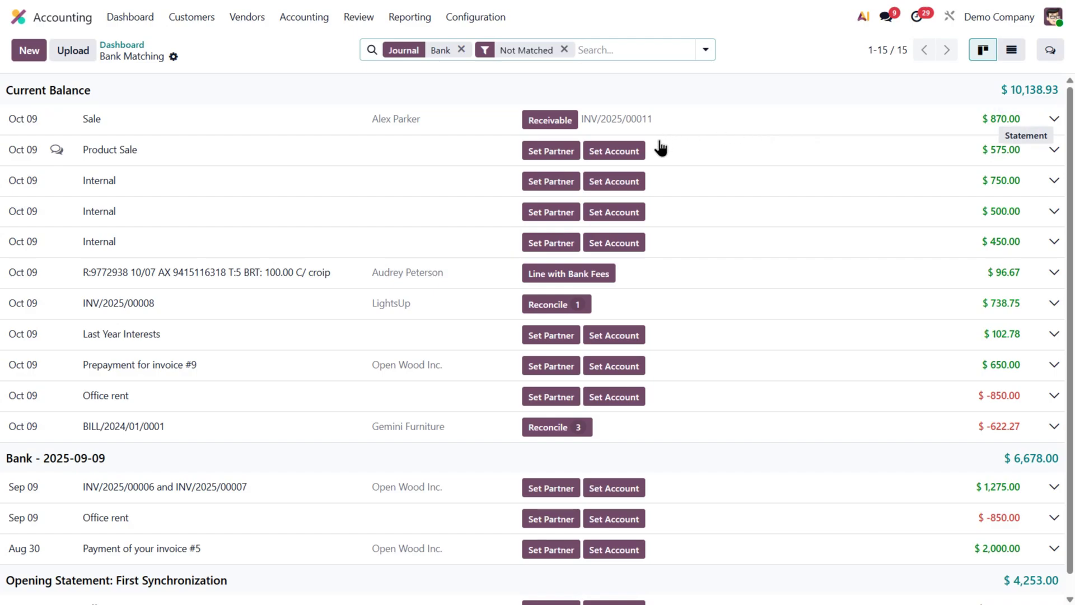
{"action": "left_click", "coordinate": [565, 50]}
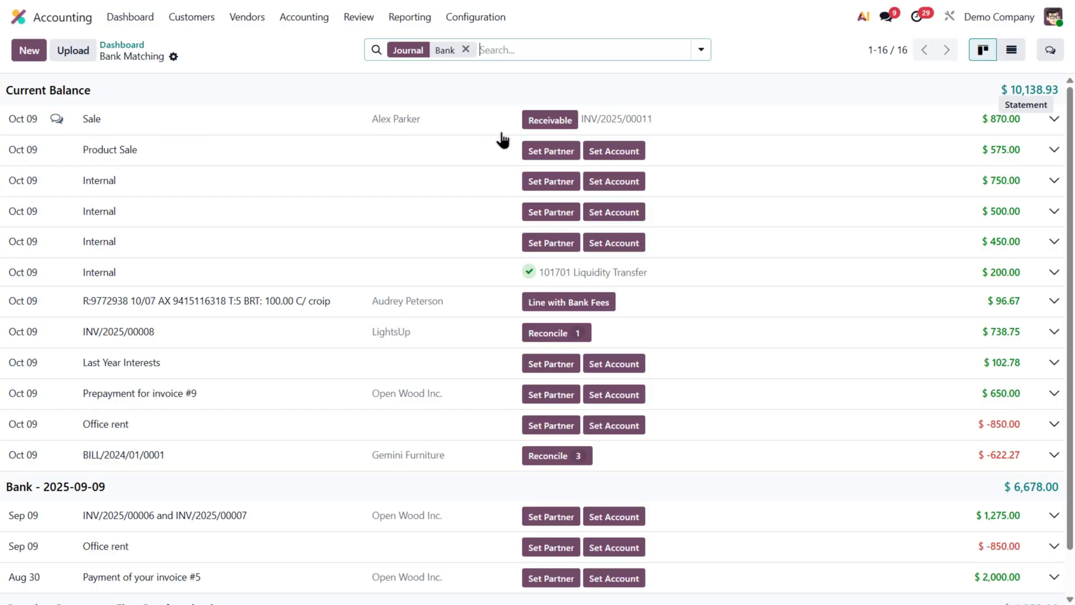
{"action": "left_click", "coordinate": [907, 125]}
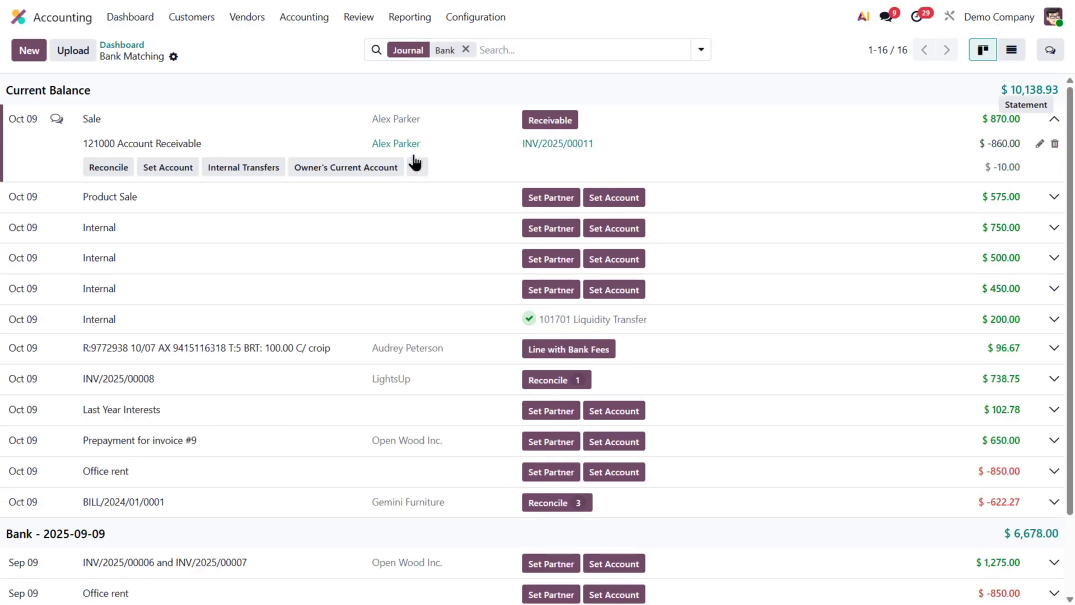
{"action": "left_click", "coordinate": [418, 168]}
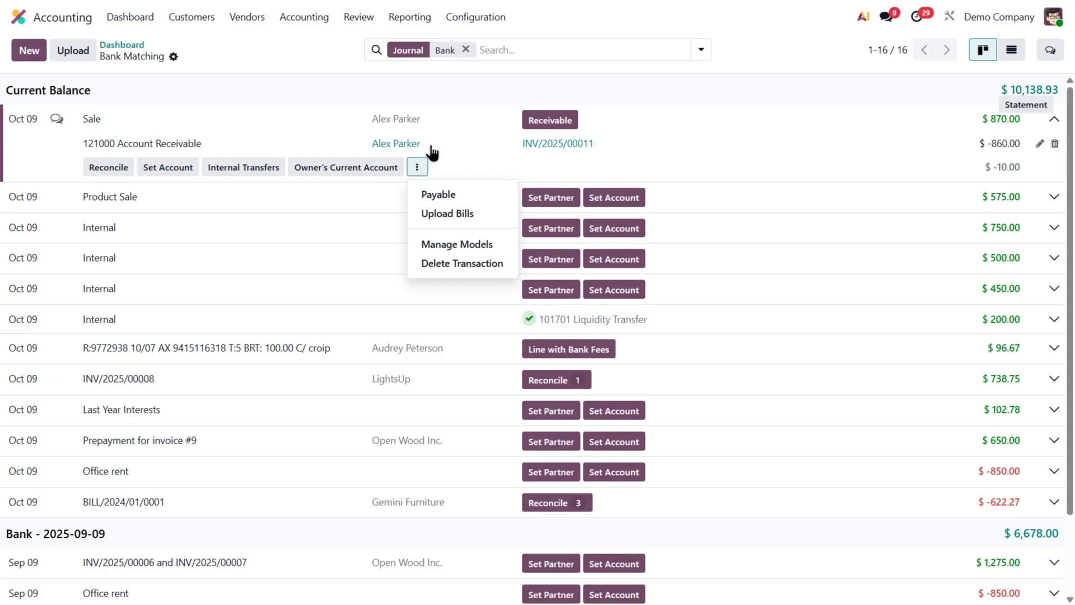
{"action": "left_click", "coordinate": [437, 122]}
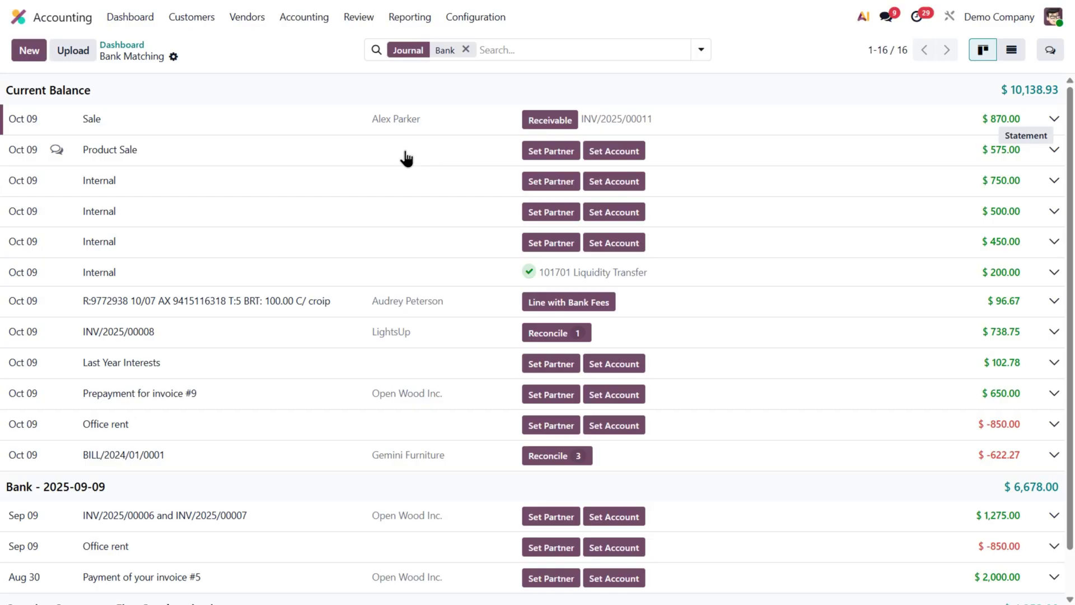
Set Deco Addict as partner on the $575.00 Product Sale line so it matches INV/2025/00010.
{"action": "left_click", "coordinate": [548, 152]}
{"action": "scroll", "coordinate": [493, 291], "scroll_direction": "down", "scroll_amount": 7}
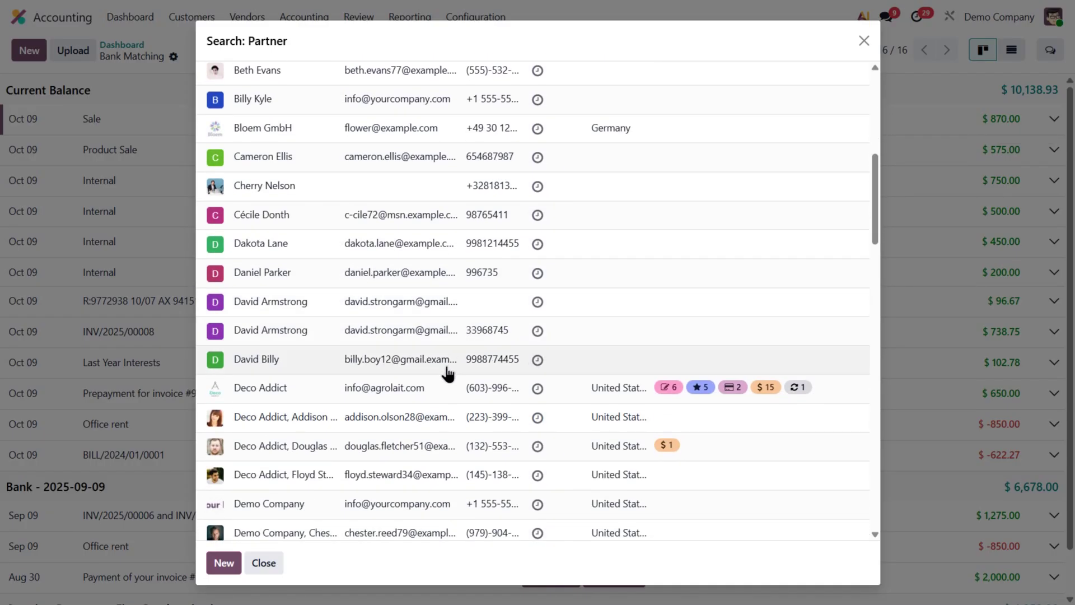
{"action": "left_click", "coordinate": [440, 387]}
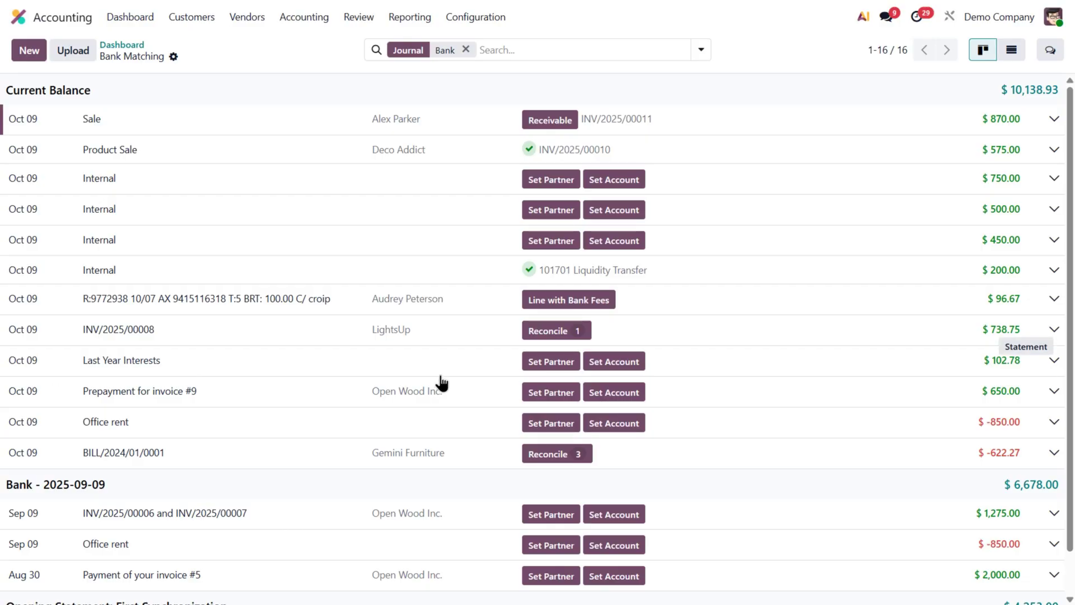
{"action": "left_click", "coordinate": [463, 155]}
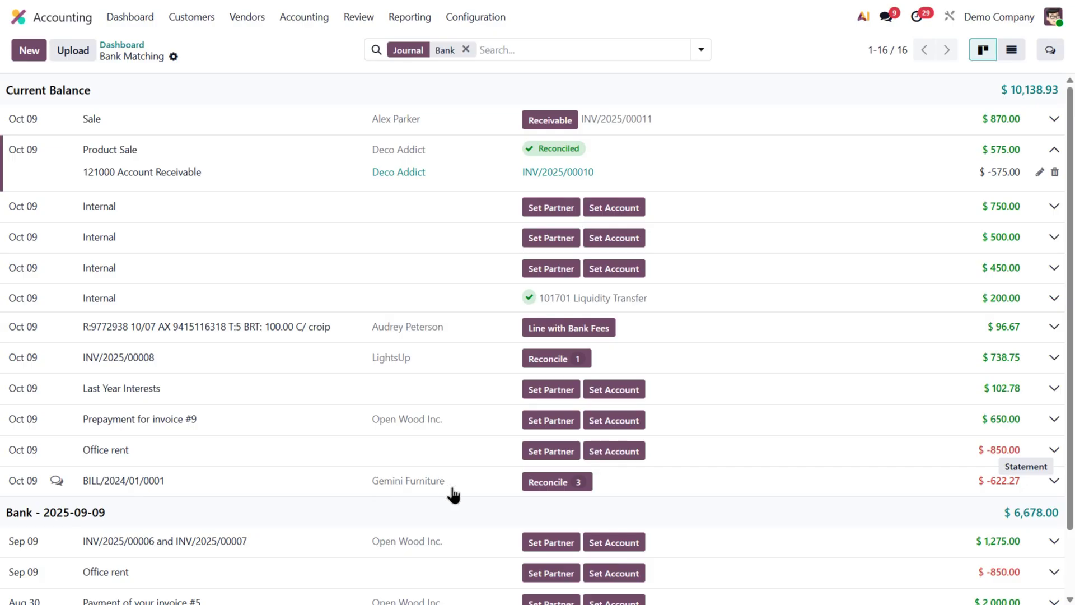
Match the -$622.27 BILL/2024/01/0001 payment to the Oct 9 Gemini Furniture payable item.
{"action": "left_click", "coordinate": [549, 481]}
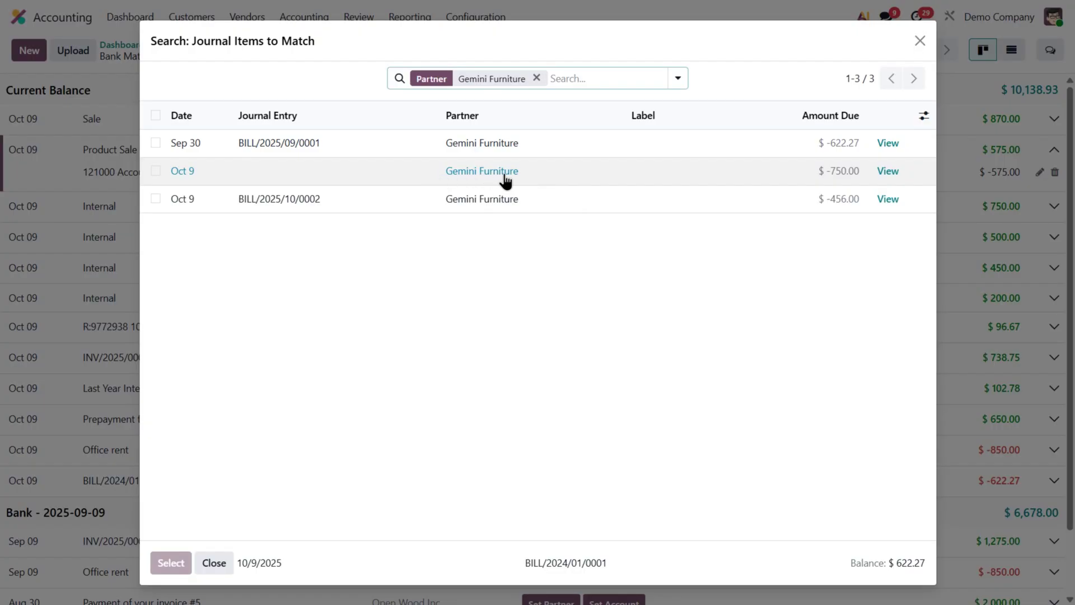
{"action": "left_click", "coordinate": [548, 174]}
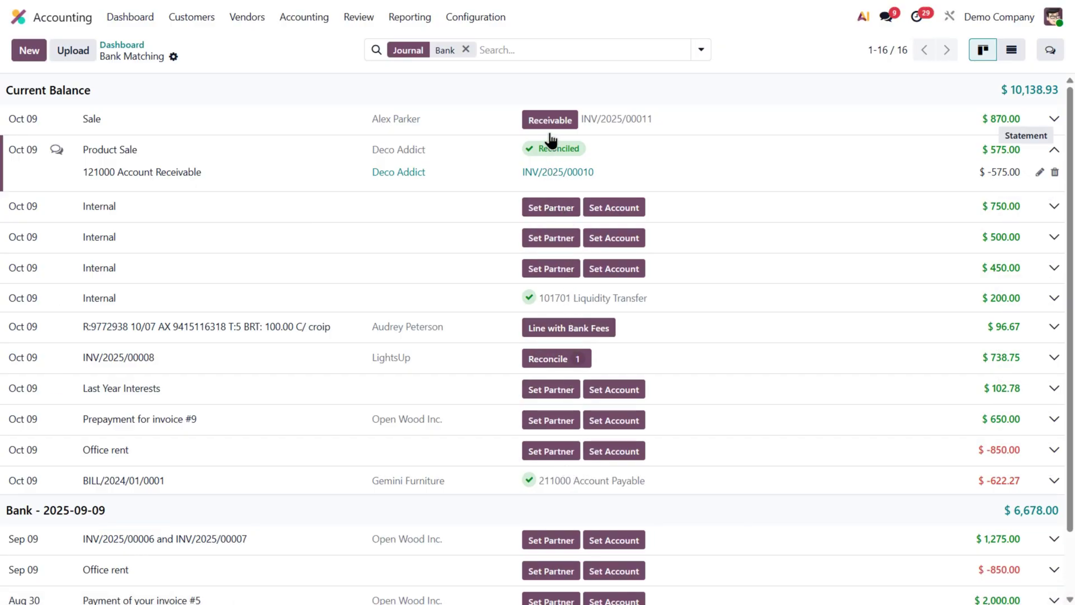
Reconcile the $870.00 Sale line against INV/2025/00011, leaving a $10.00 receivable remainder.
{"action": "left_click", "coordinate": [666, 124]}
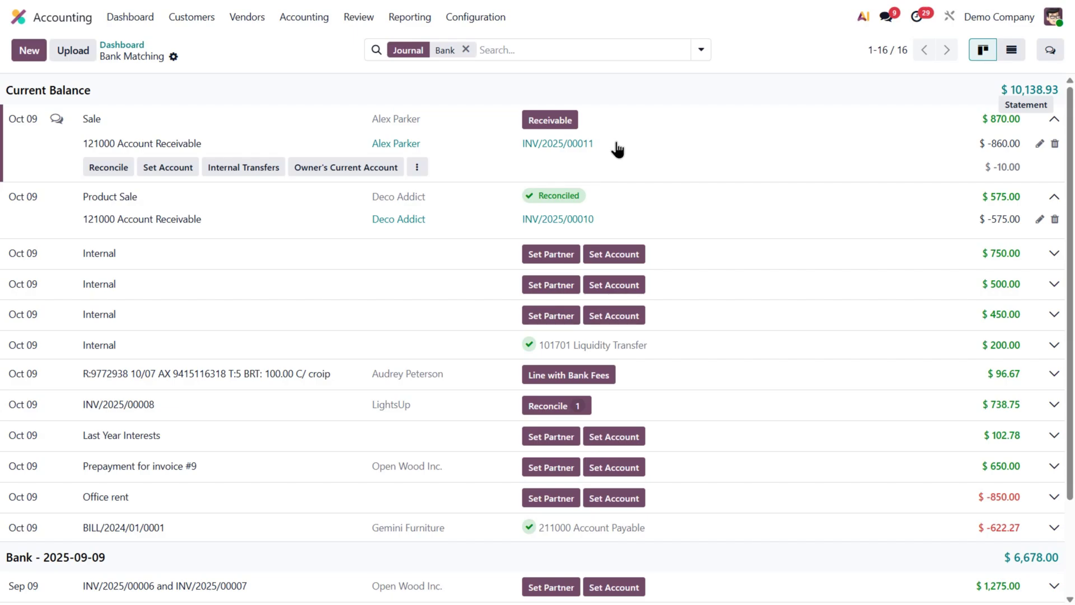
{"action": "left_click", "coordinate": [553, 120]}
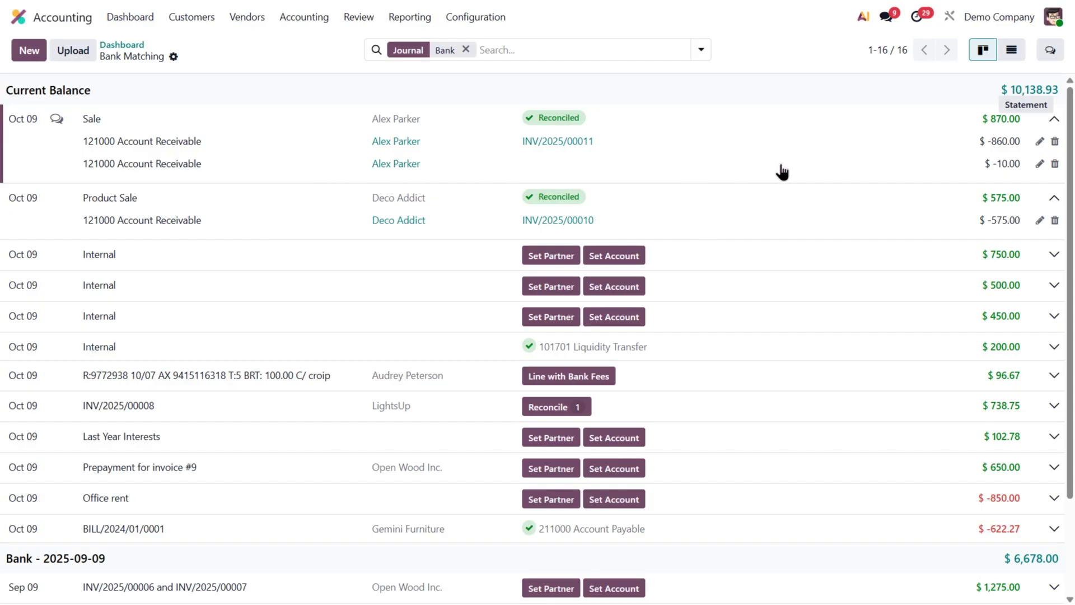
Book the Sale's $10.00 difference to 442000 Cash Difference Gain instead of receivable.
{"action": "left_click", "coordinate": [1054, 164]}
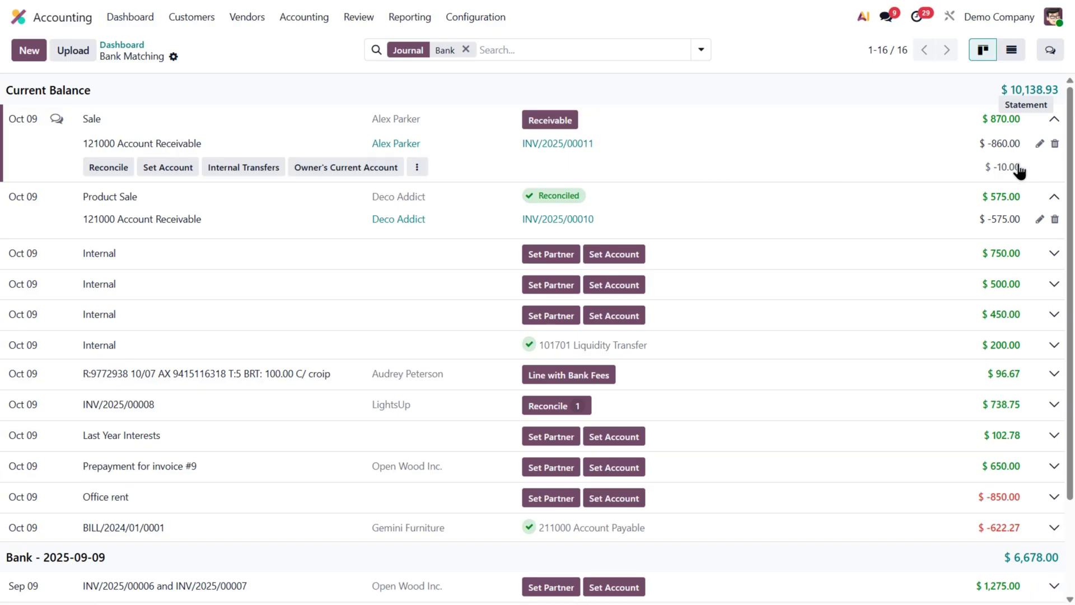
{"action": "left_click", "coordinate": [184, 168]}
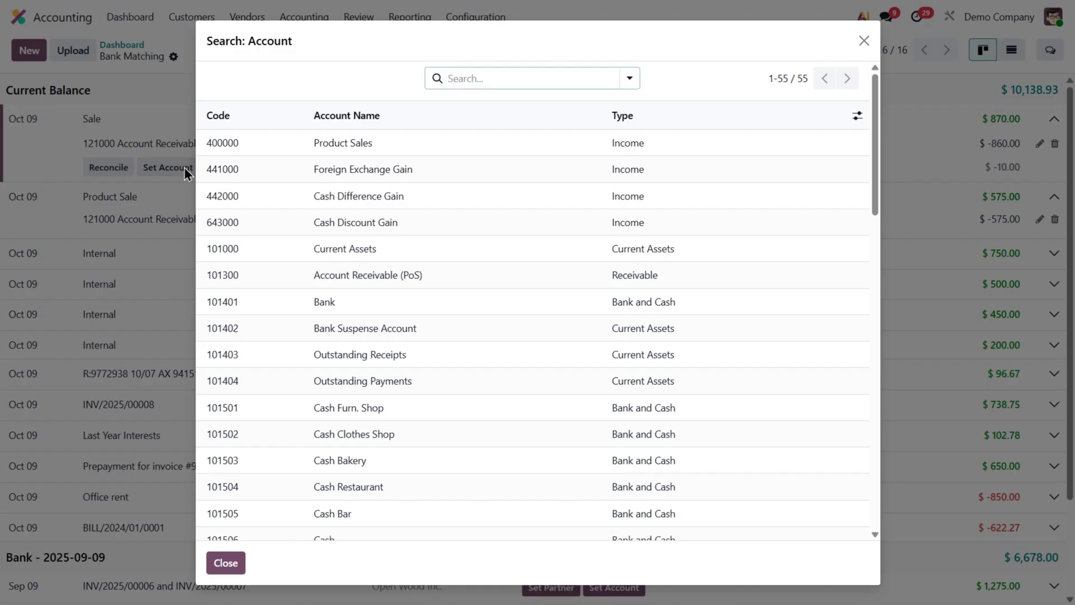
{"action": "left_click", "coordinate": [386, 198]}
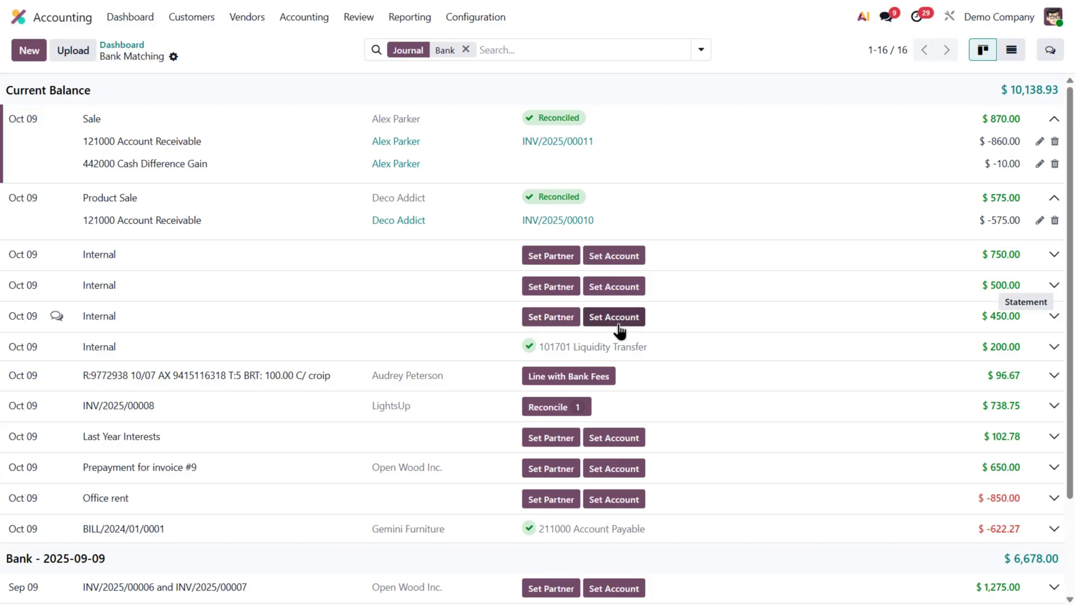
Assign the $450.00 Internal transaction to account 101701 Liquidity Transfer.
{"action": "left_click", "coordinate": [595, 322]}
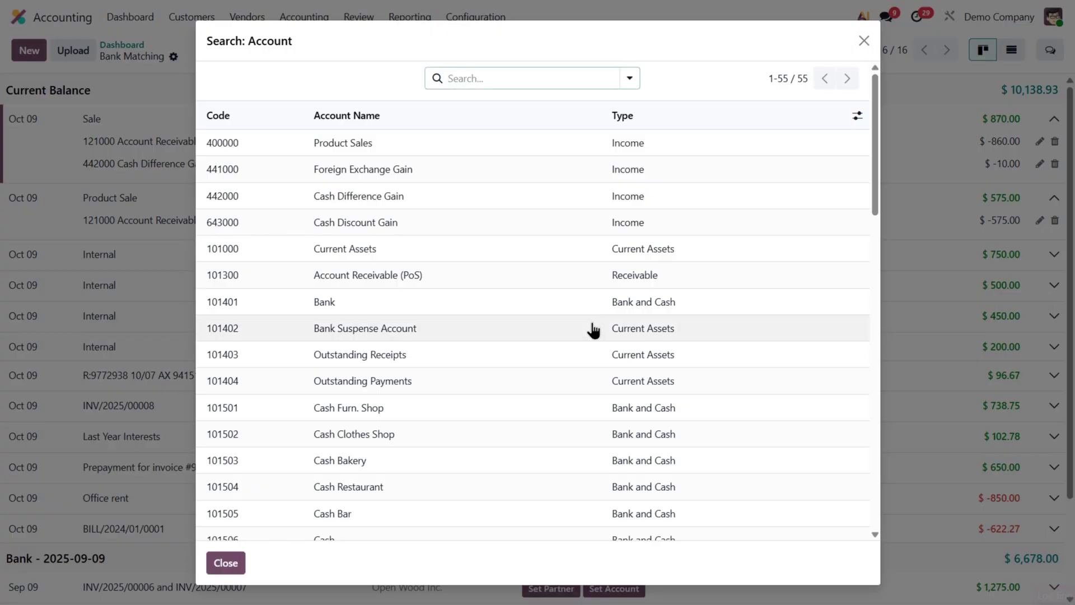
{"action": "scroll", "coordinate": [487, 365], "scroll_direction": "down", "scroll_amount": 5}
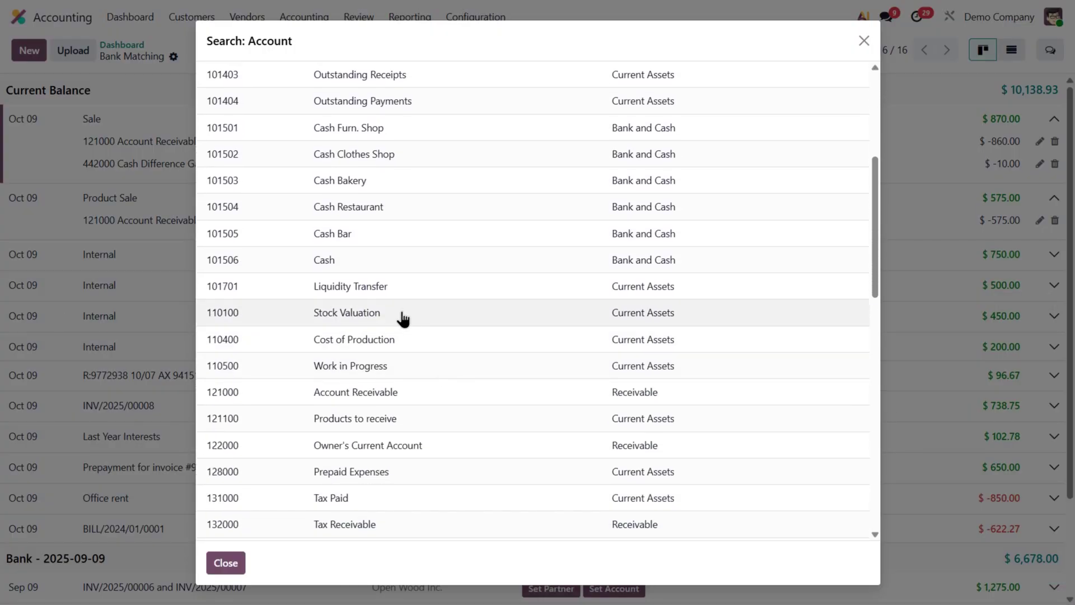
{"action": "left_click", "coordinate": [392, 287]}
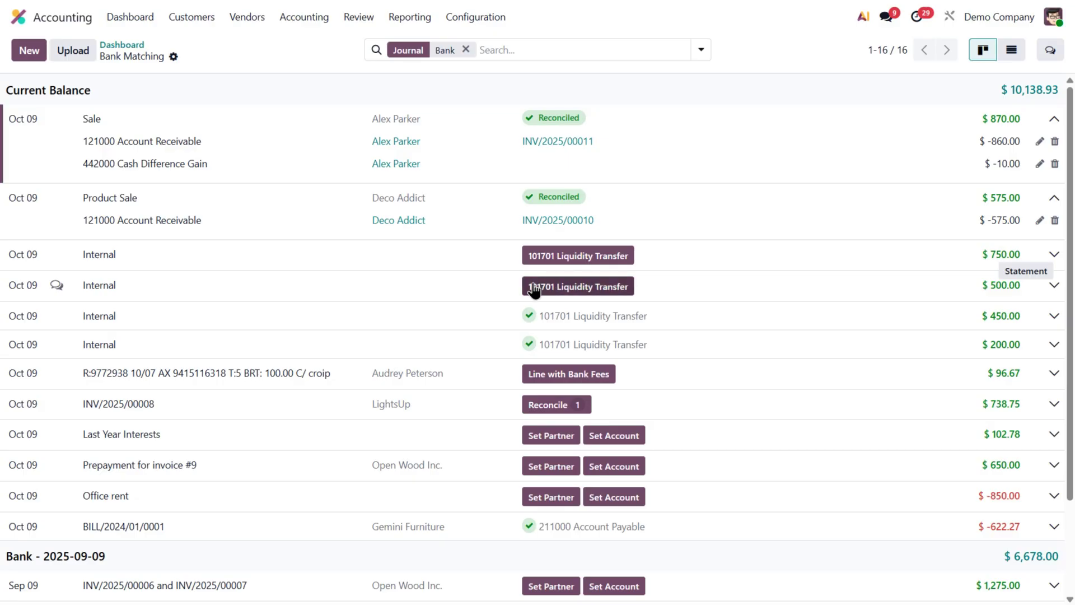
Expand the $500.00 Internal line and show its Upload Bills / Manage Models / Delete Transaction actions.
{"action": "left_click", "coordinate": [476, 294]}
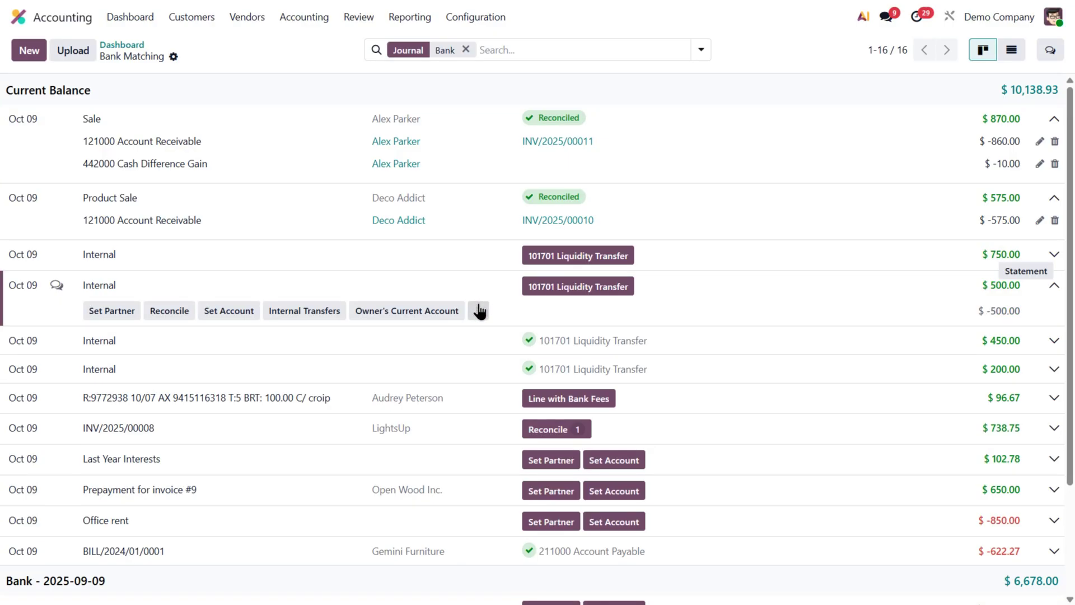
{"action": "left_click", "coordinate": [479, 310]}
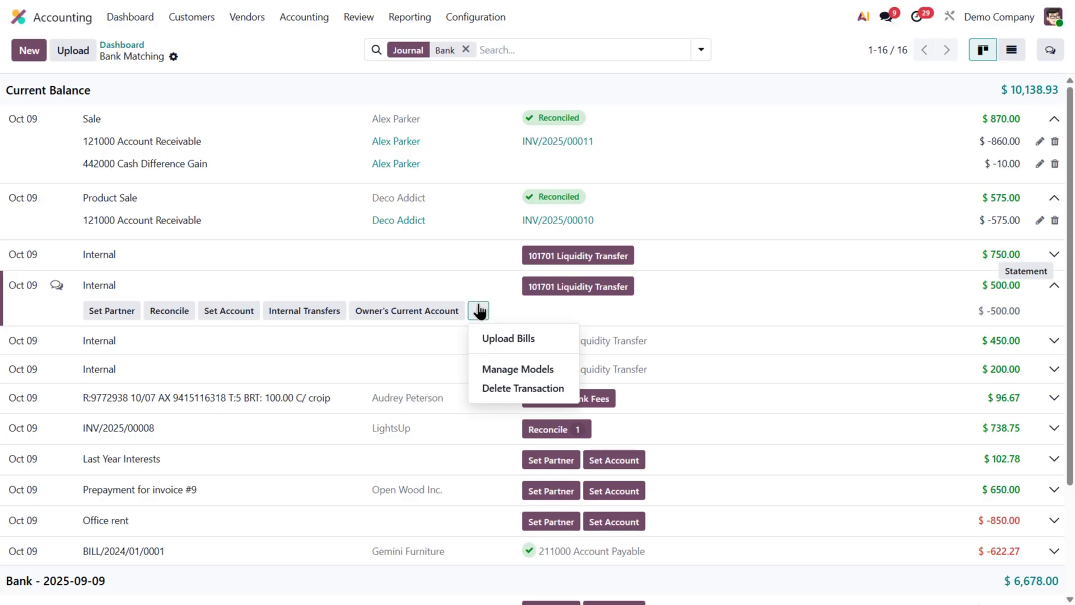
Review the Internal Transfers model, then drop the Created by User filter to list all five models.
{"action": "left_click", "coordinate": [516, 370]}
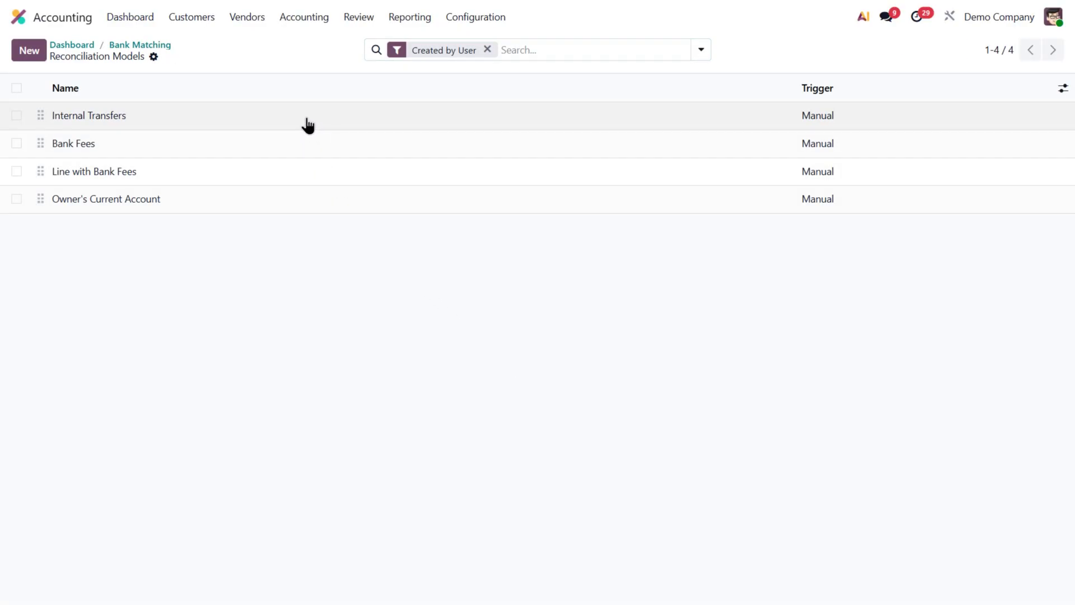
{"action": "left_click", "coordinate": [308, 125]}
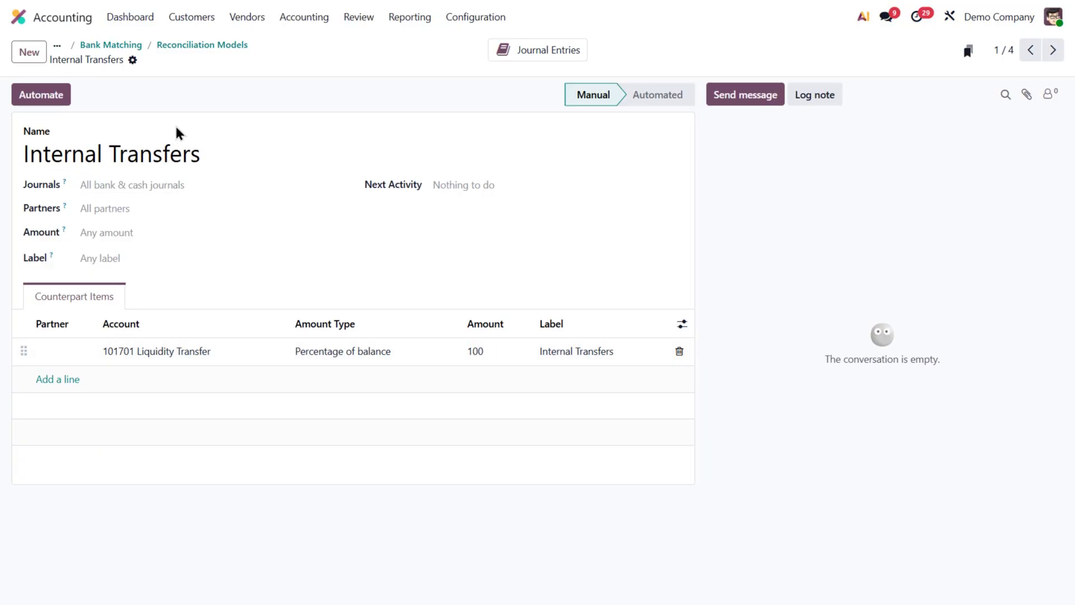
{"action": "left_click", "coordinate": [194, 45]}
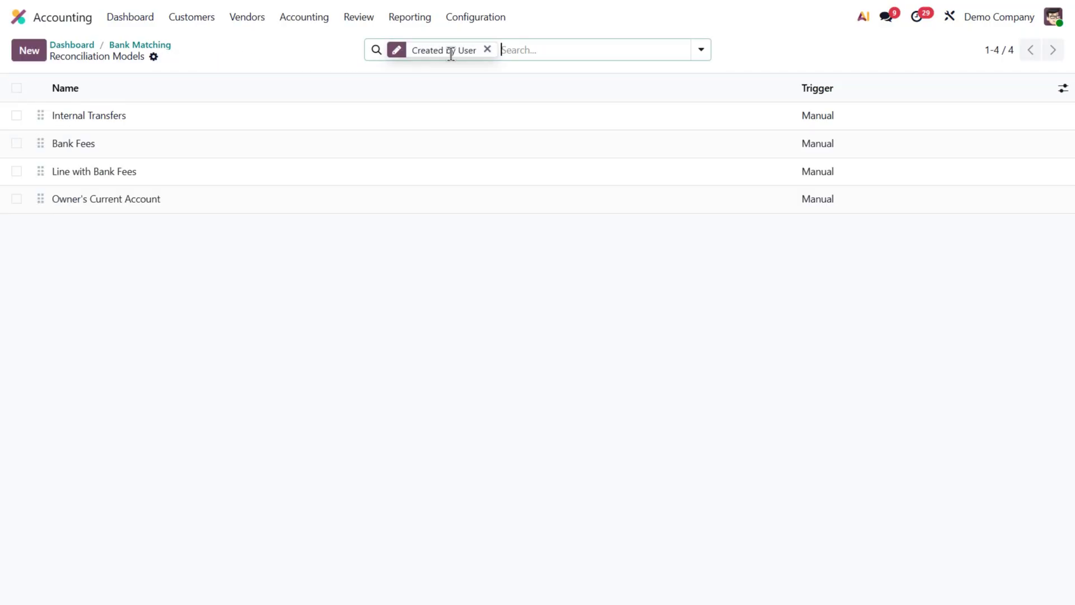
{"action": "left_click", "coordinate": [487, 50]}
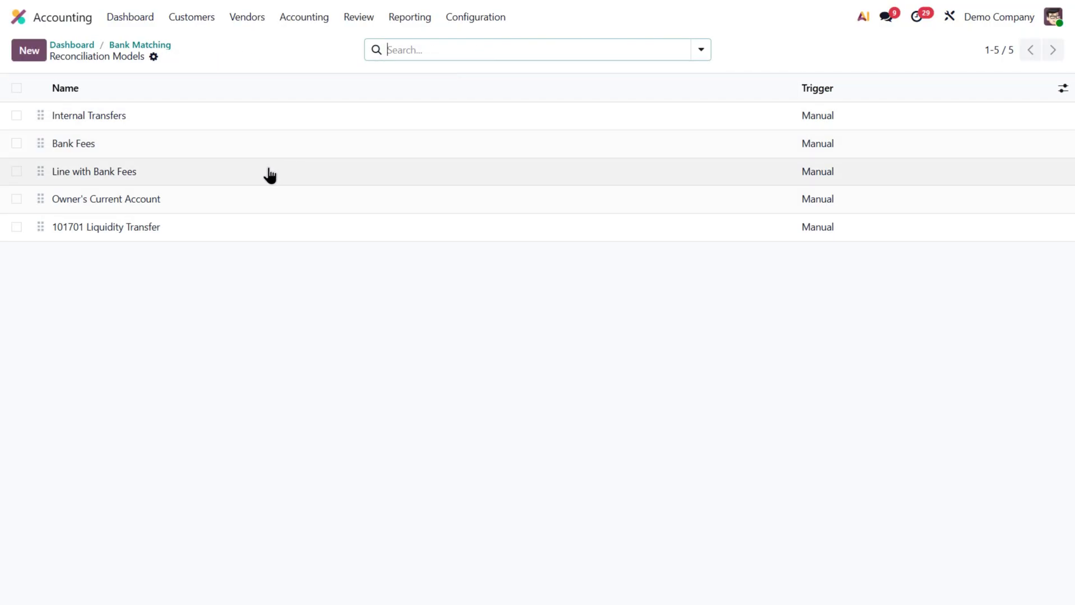
Switch the 101701 Liquidity Transfer model from Manual to Automated.
{"action": "left_click", "coordinate": [171, 231]}
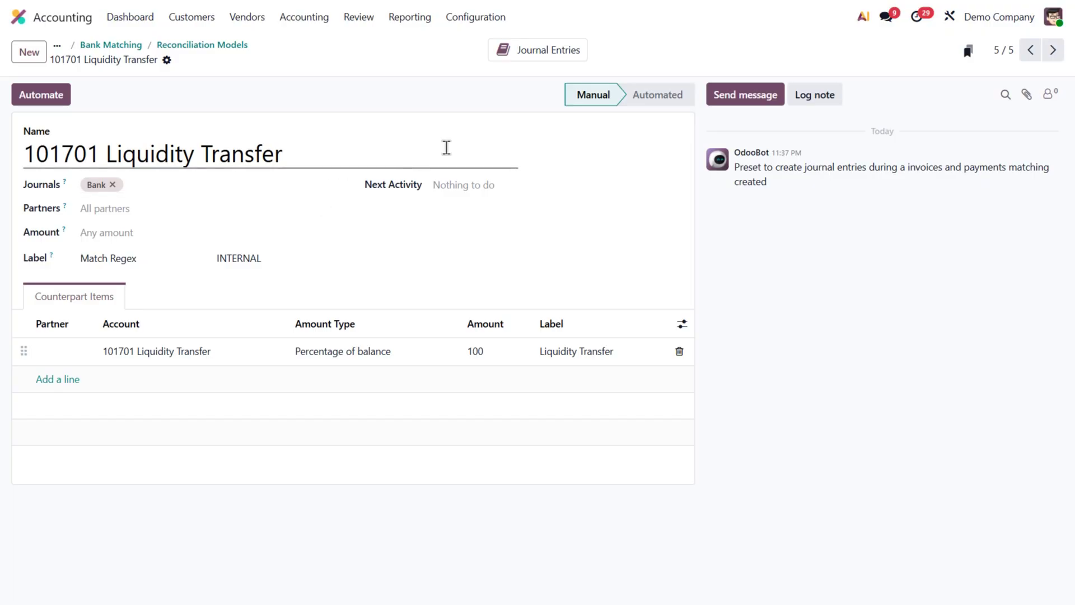
{"action": "mouse_move", "coordinate": [605, 107]}
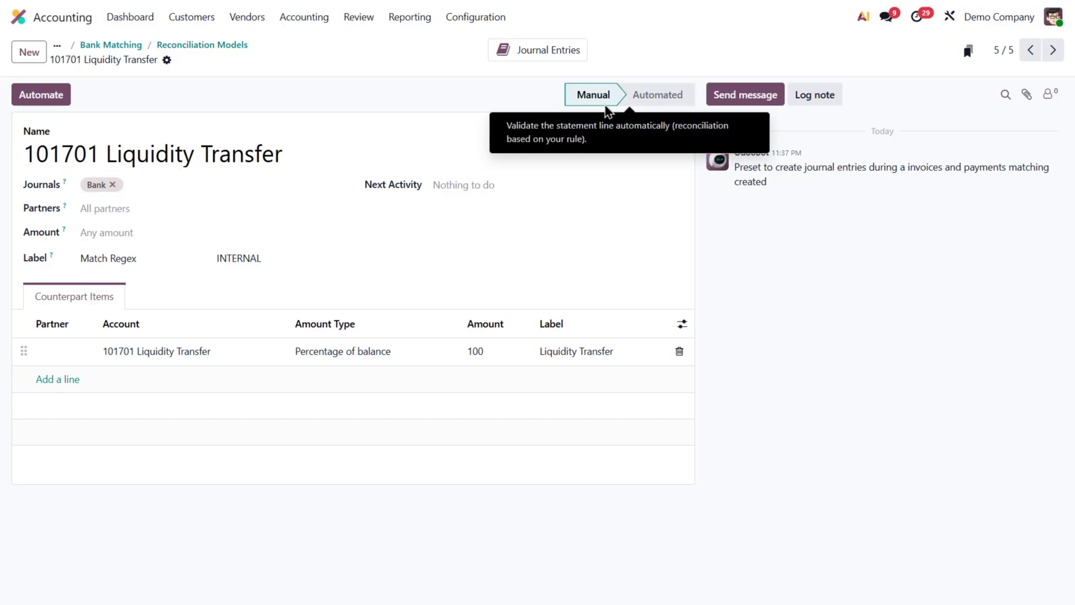
{"action": "left_click", "coordinate": [44, 100]}
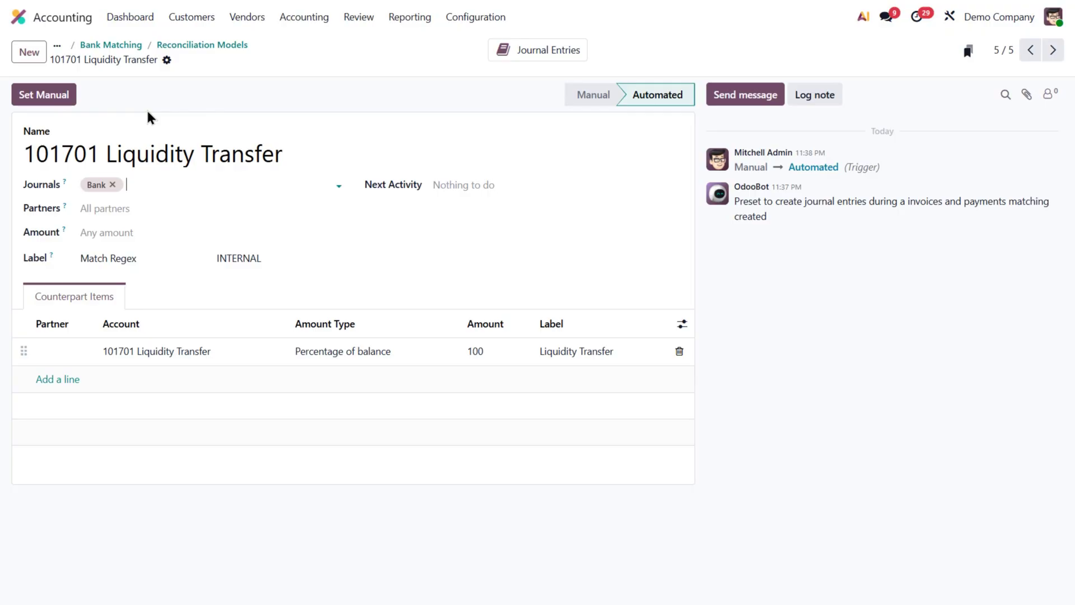
Go back to the Bank journal's Bank Matching list, showing a $10,138.93 current balance.
{"action": "left_click", "coordinate": [118, 47]}
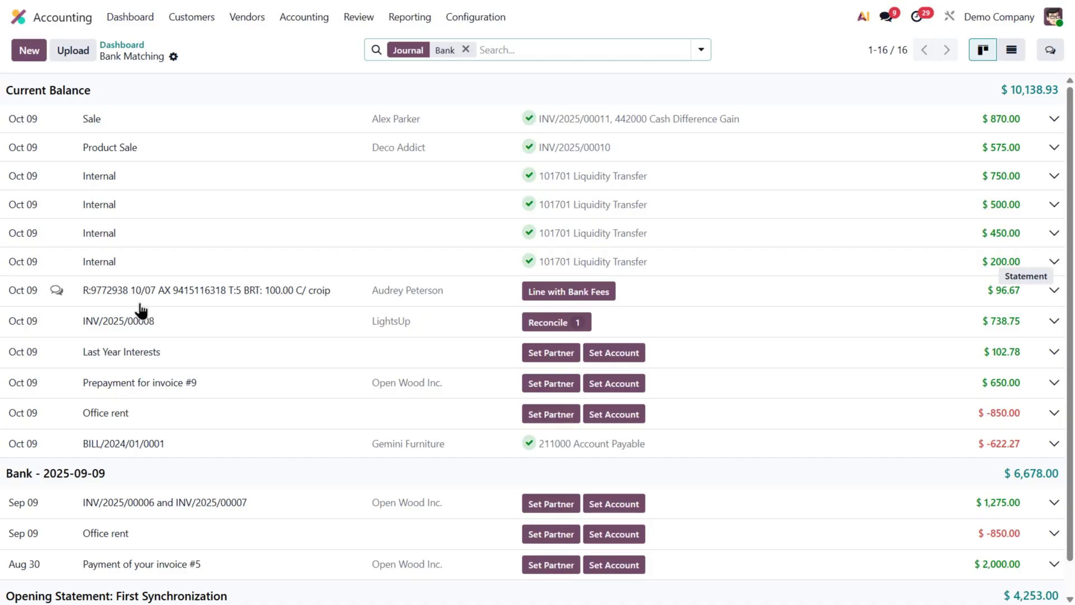
With the bank-fee chatter open, expand INV/2025/00008, Last Year Interests and Prepayment for invoice #9, then close the chatter.
{"action": "left_click", "coordinate": [56, 291]}
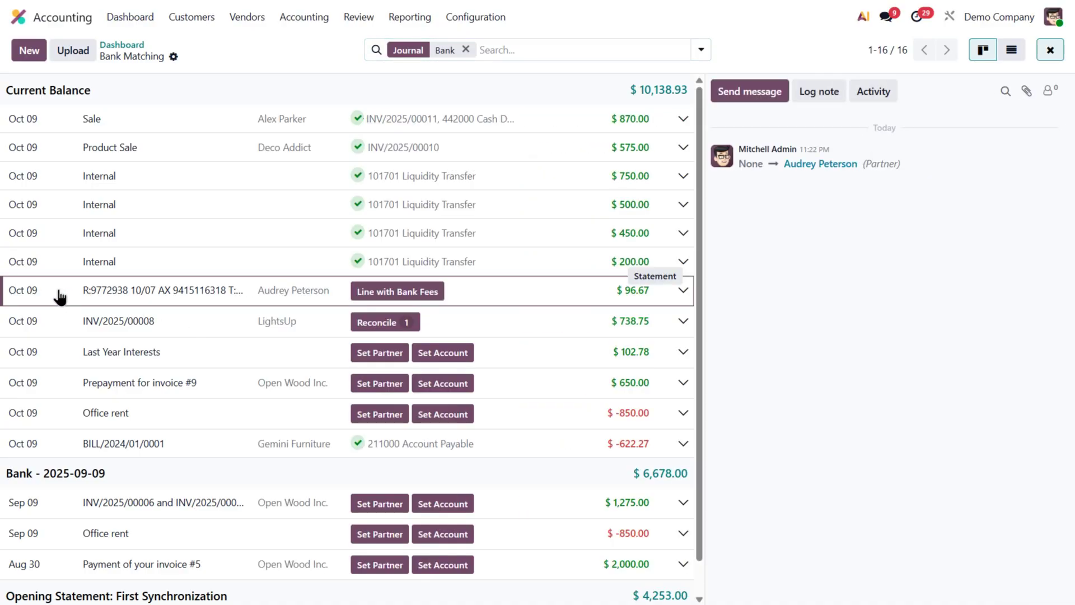
{"action": "left_click", "coordinate": [66, 321]}
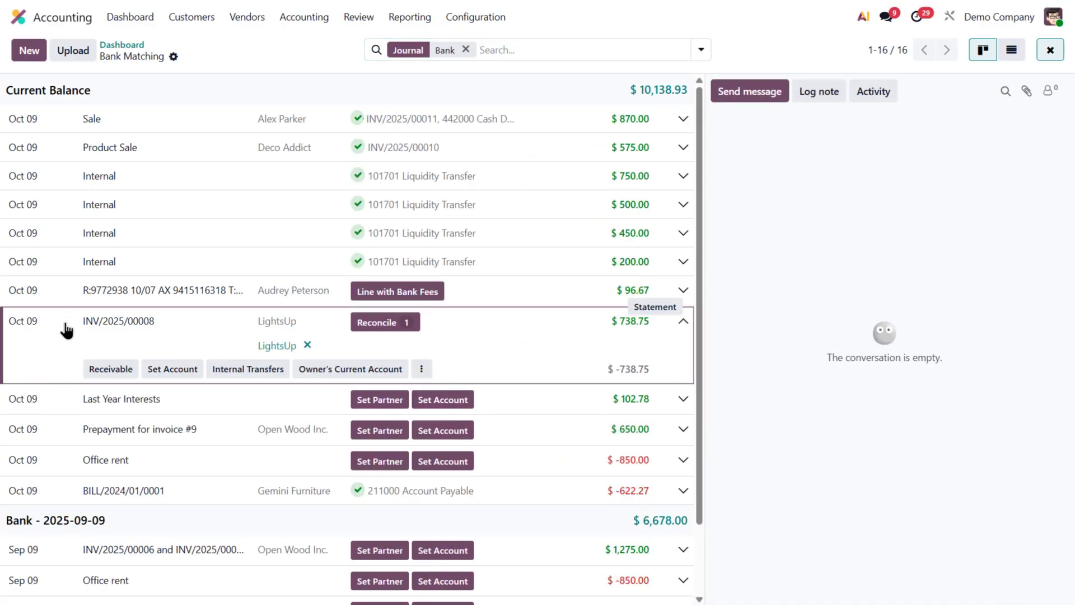
{"action": "left_click", "coordinate": [64, 397]}
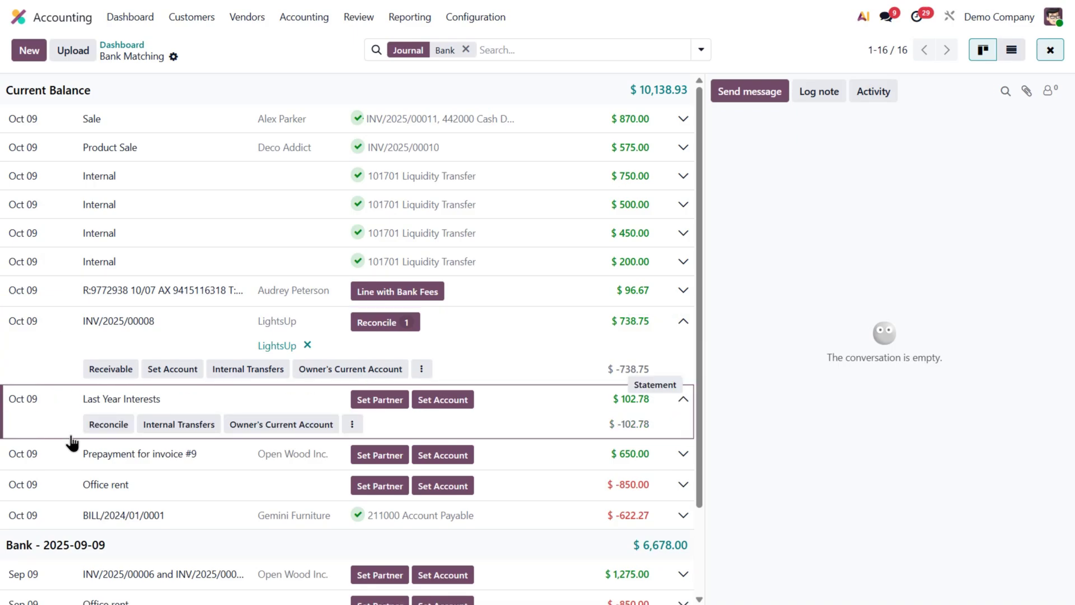
{"action": "left_click", "coordinate": [71, 453]}
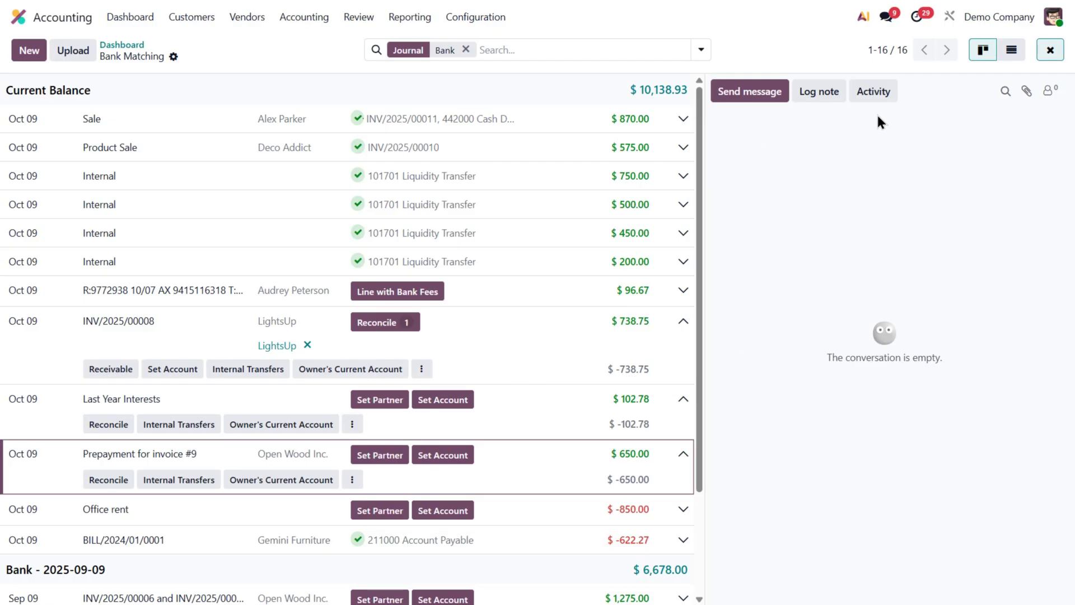
{"action": "left_click", "coordinate": [1049, 50]}
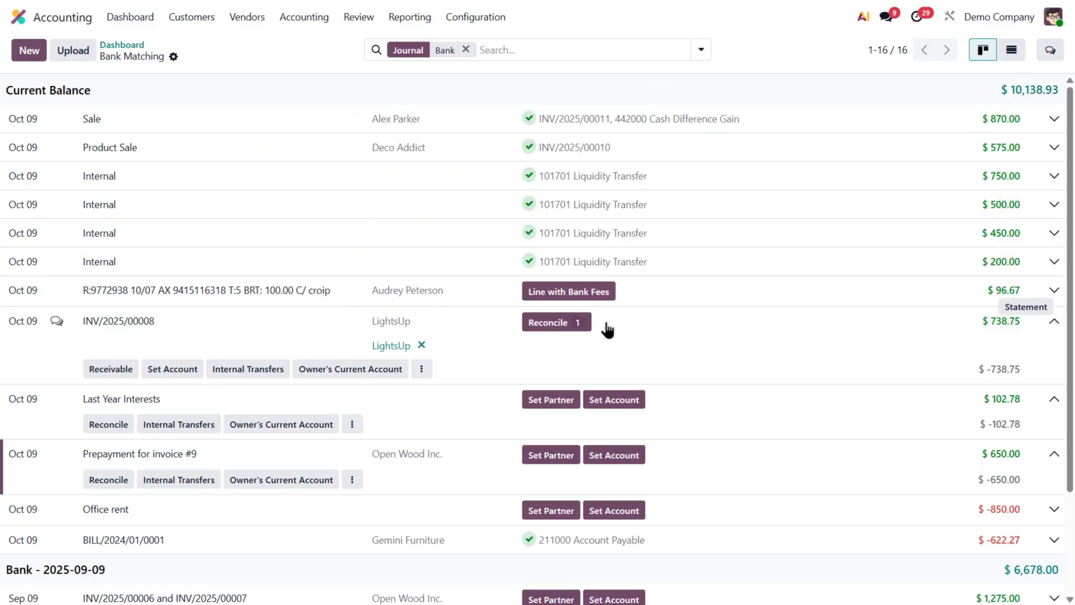
{"action": "left_click", "coordinate": [354, 508]}
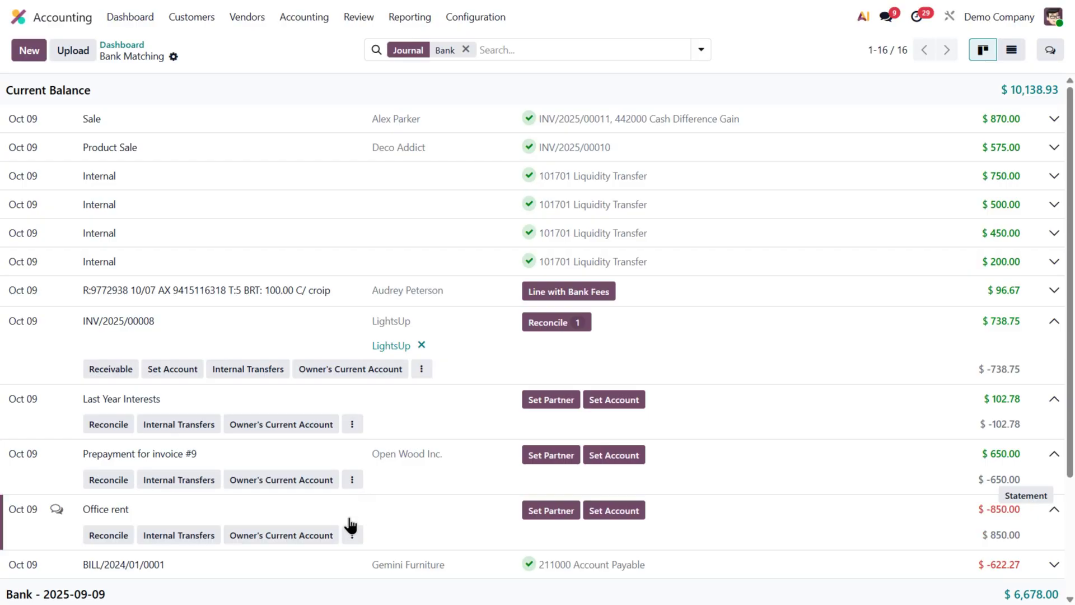
{"action": "left_click", "coordinate": [353, 534]}
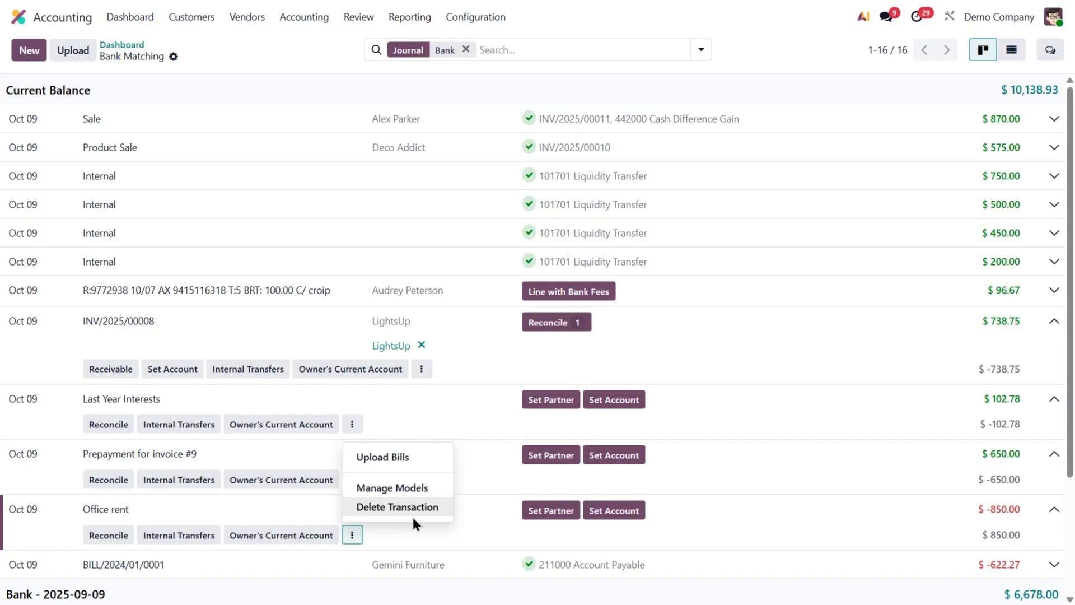
Collapse the Office rent, Prepayment for invoice #9, Last Year Interests and INV/2025/00008 bank lines to single rows.
{"action": "left_click", "coordinate": [476, 532]}
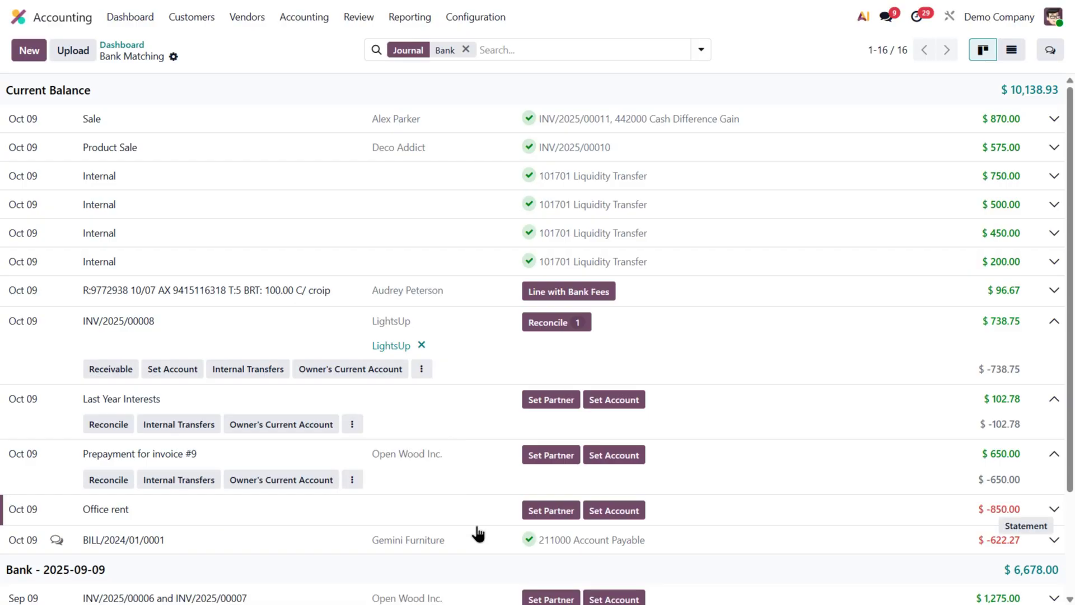
{"action": "left_click", "coordinate": [468, 479]}
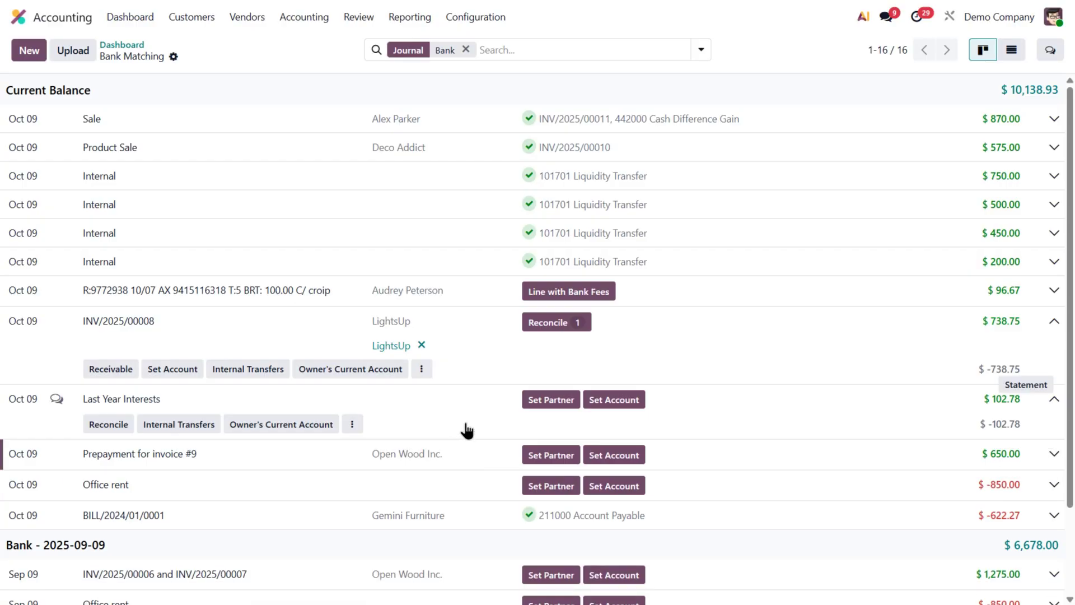
{"action": "left_click", "coordinate": [467, 427]}
{"action": "left_click", "coordinate": [463, 374]}
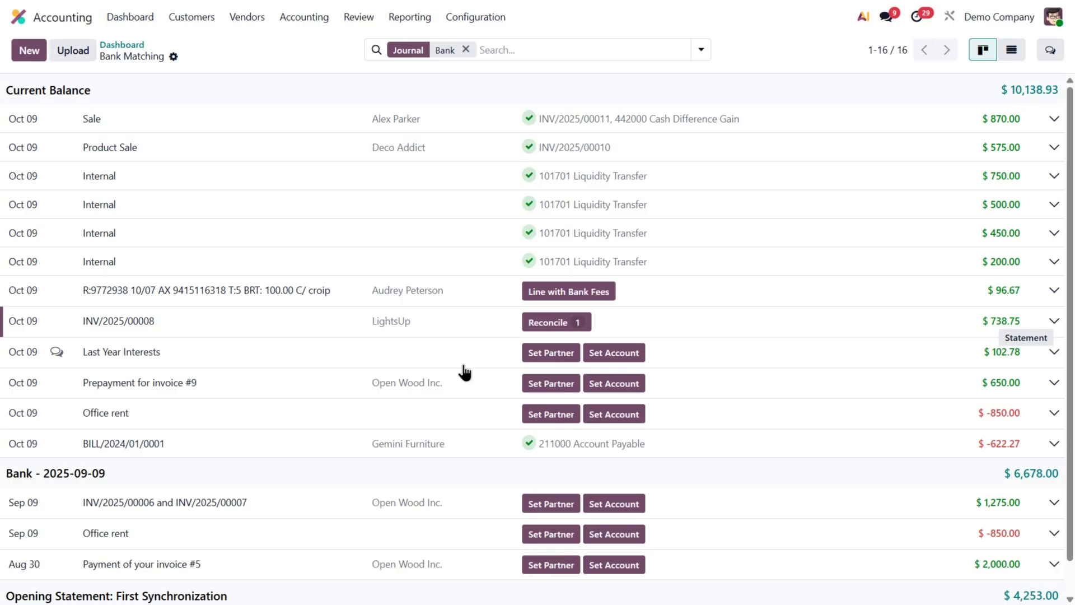